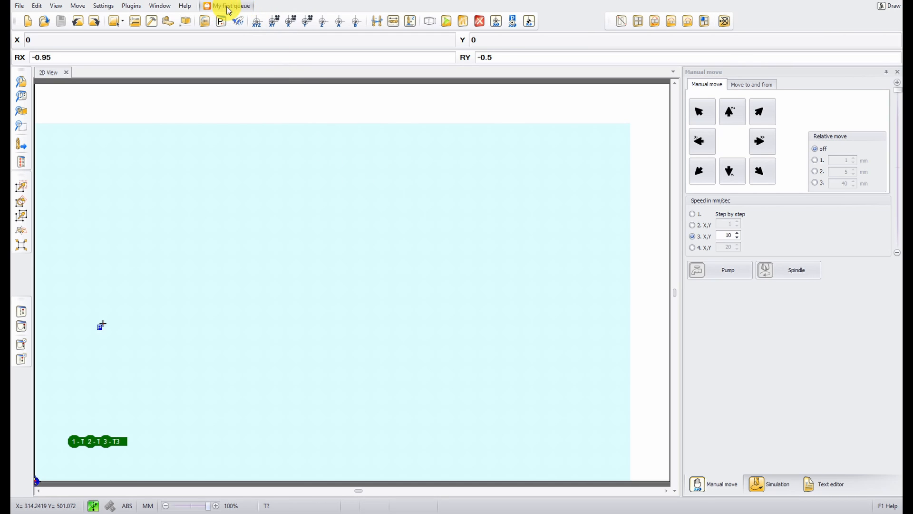
- Load 001_0912.dxf from My first queue, importing LAYER_1 with tool 1
click(236, 7)
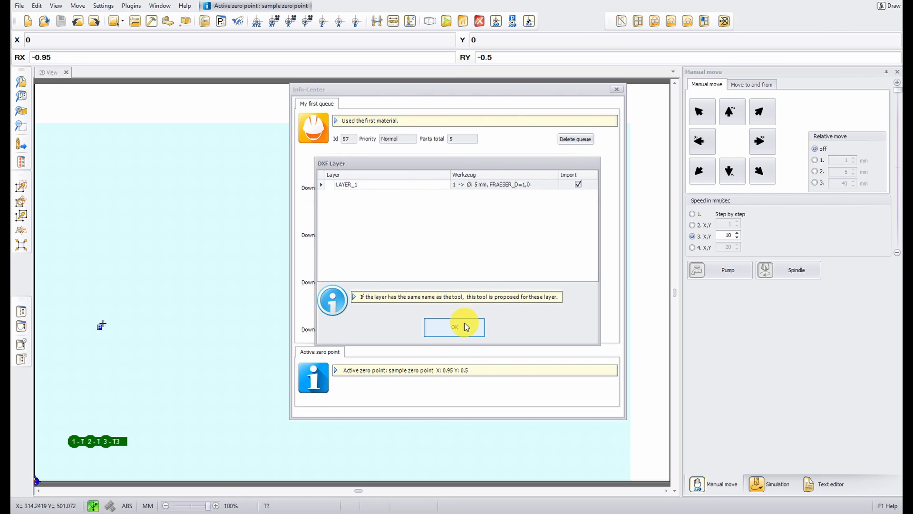
click(466, 327)
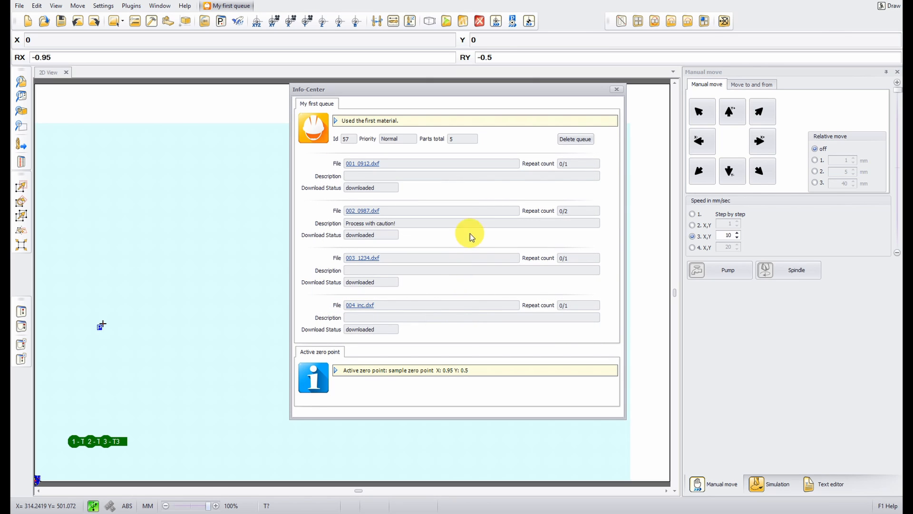
click(617, 89)
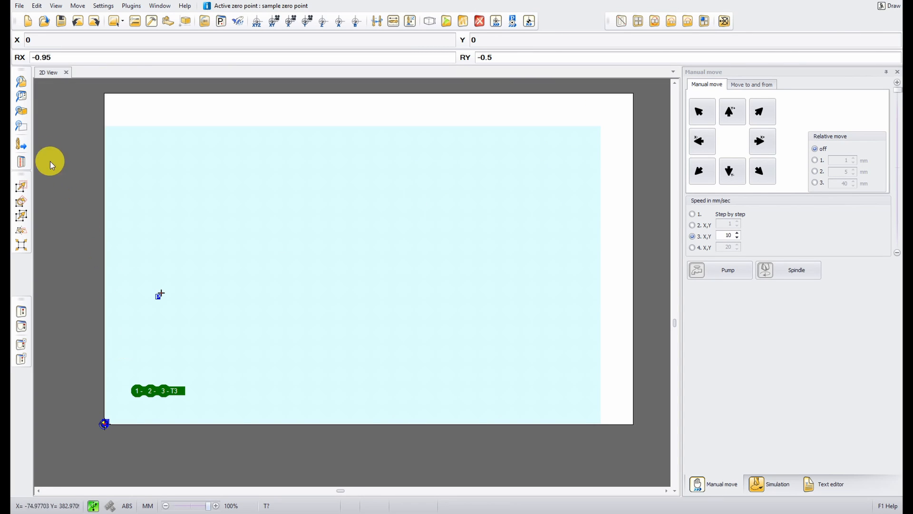
- Start machining the loaded drawing with the existing work parameters
click(21, 95)
scroll(285, 228, down, 2)
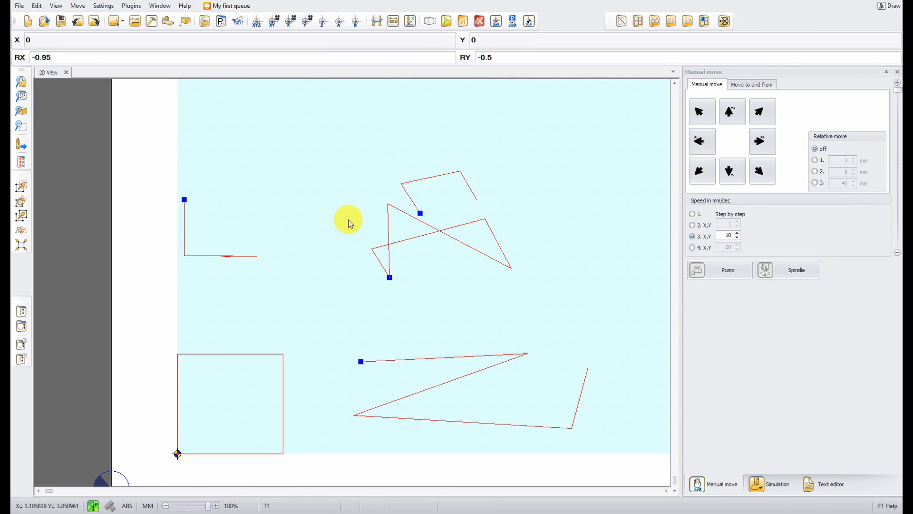
click(443, 20)
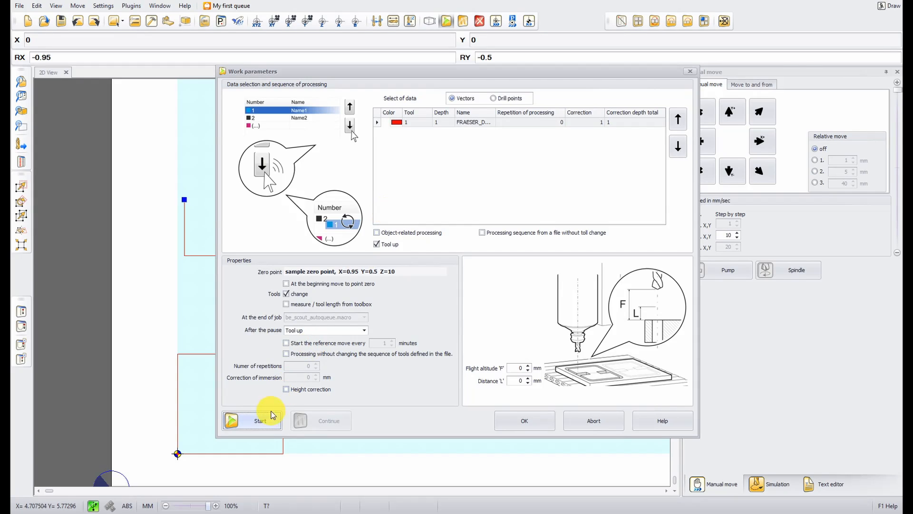
click(264, 419)
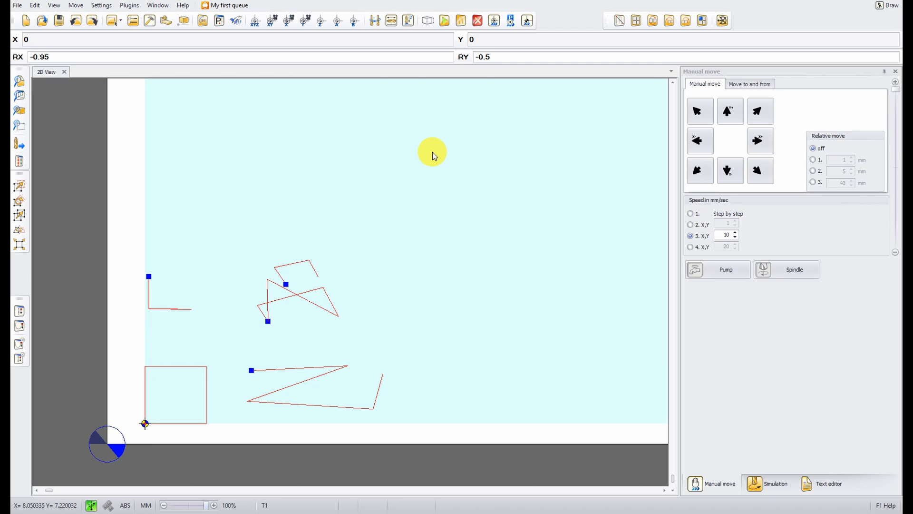
- Check the progress of My first queue in the Info-Center and on its Scout web details page, returning to cncGraF to finish
click(231, 5)
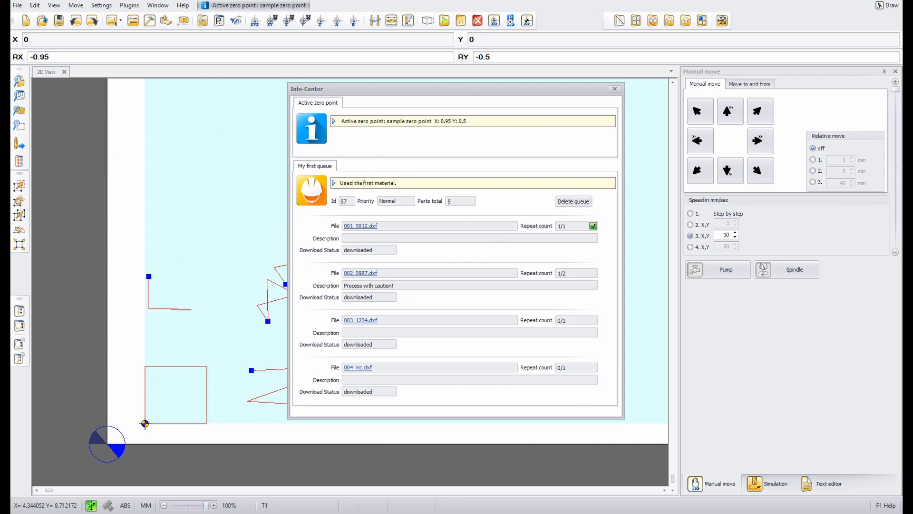
key(alt+Tab)
drag(726, 344, 744, 344)
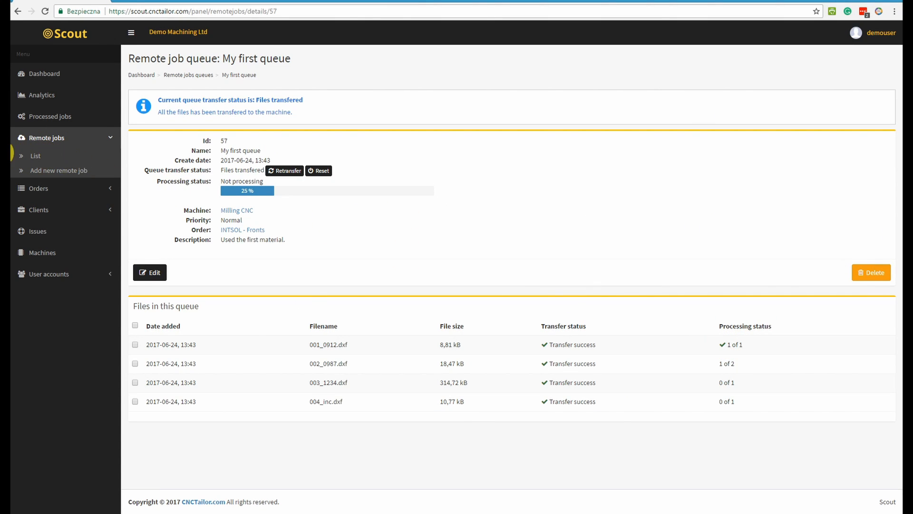
key(alt+Tab)
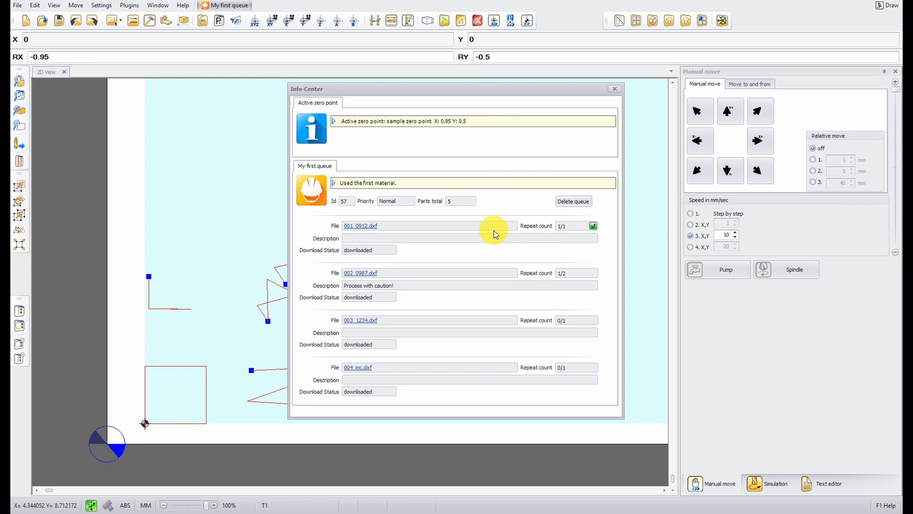
click(615, 91)
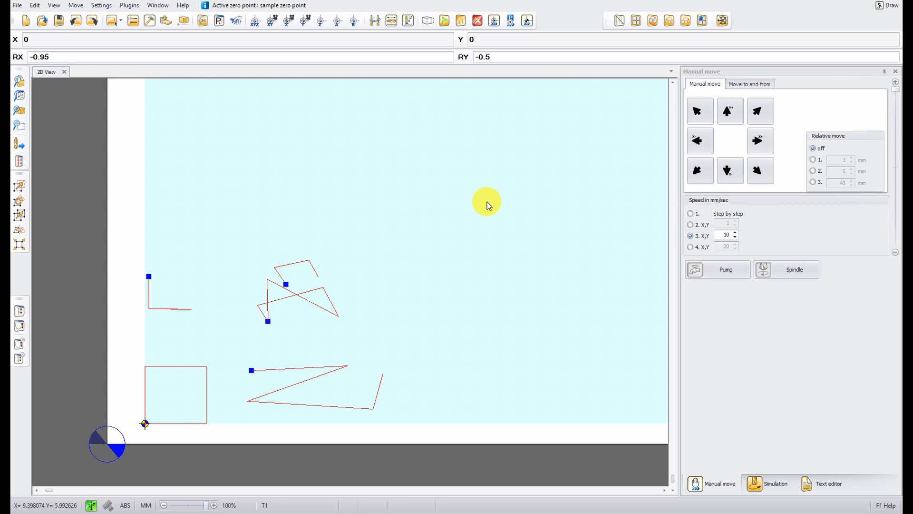
- Enable macro linking and link the be_scout_autoqueue macro to run at the end of job
click(101, 5)
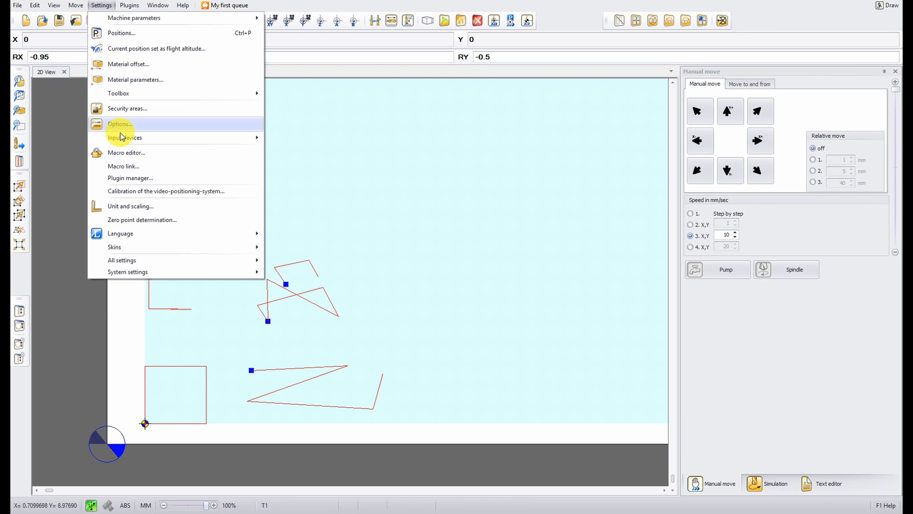
click(123, 167)
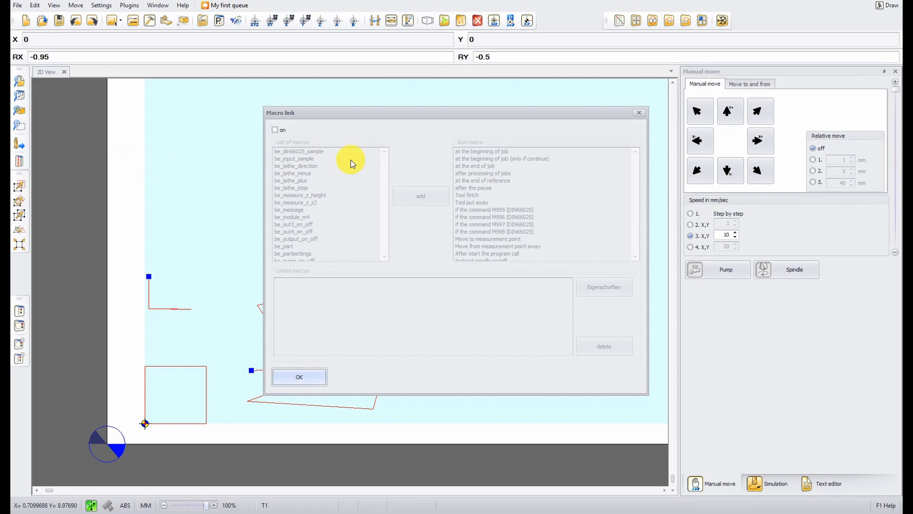
click(279, 132)
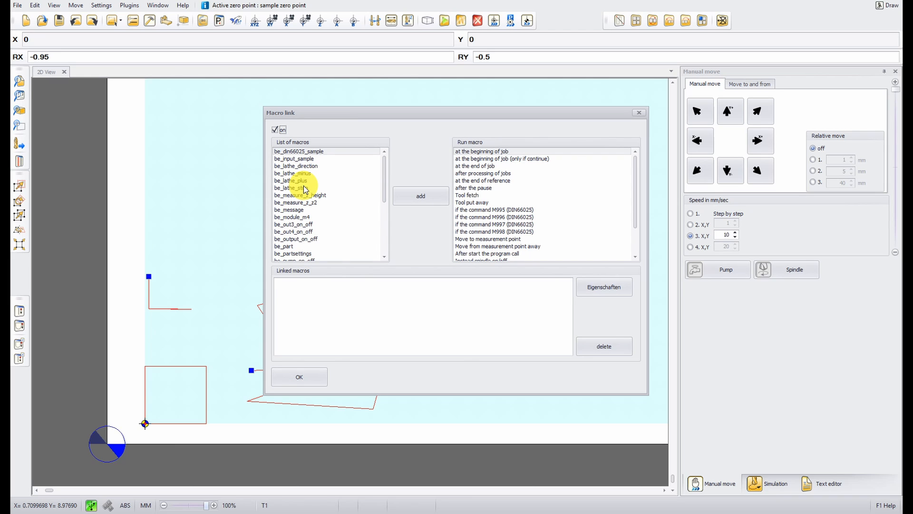
scroll(303, 185, down, 2)
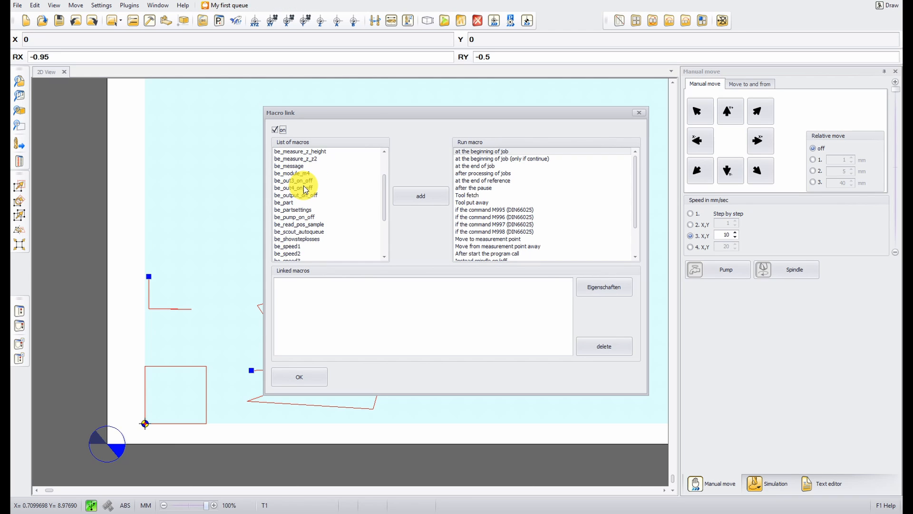
click(310, 233)
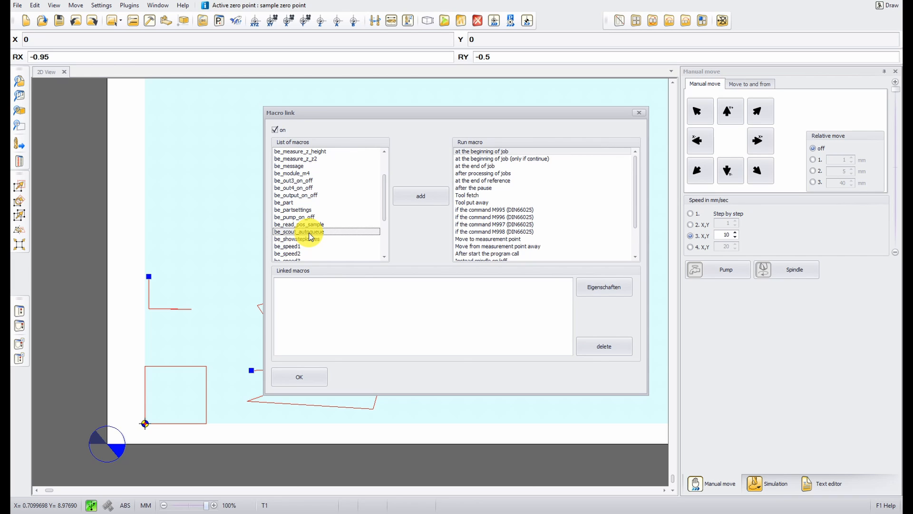
click(466, 166)
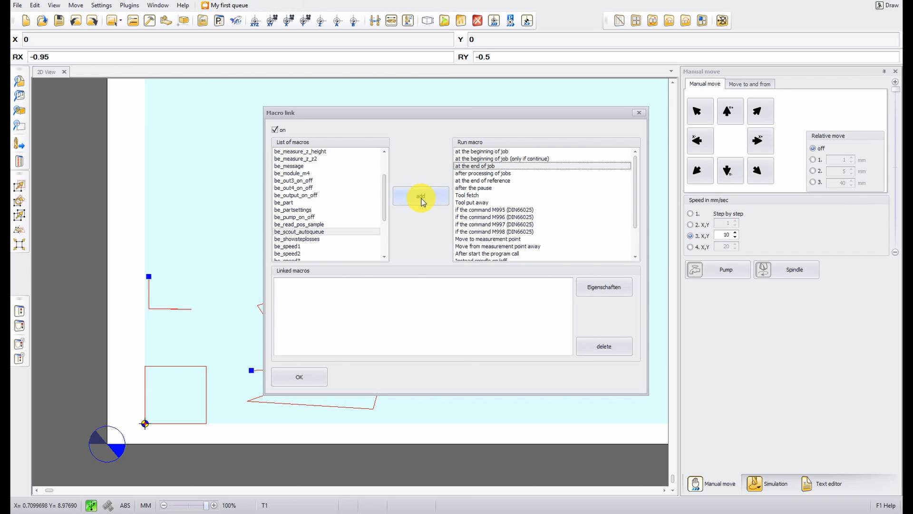
click(422, 198)
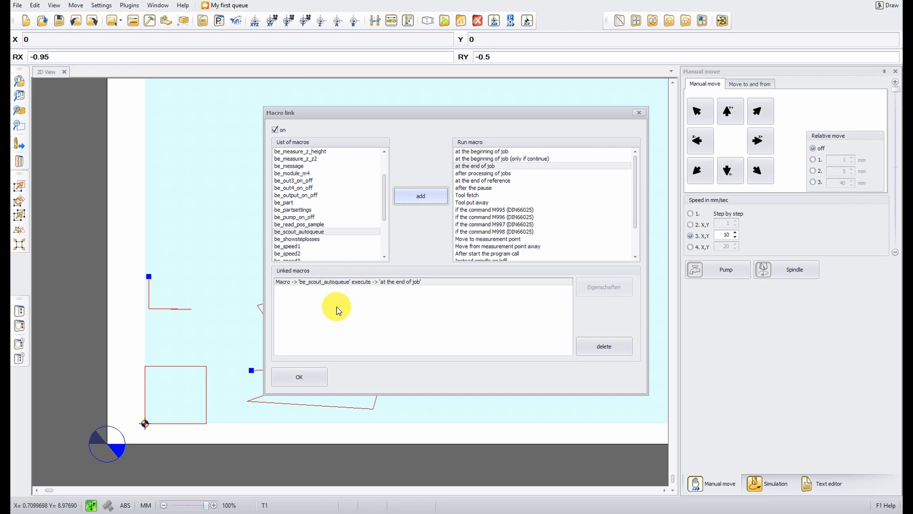
click(313, 377)
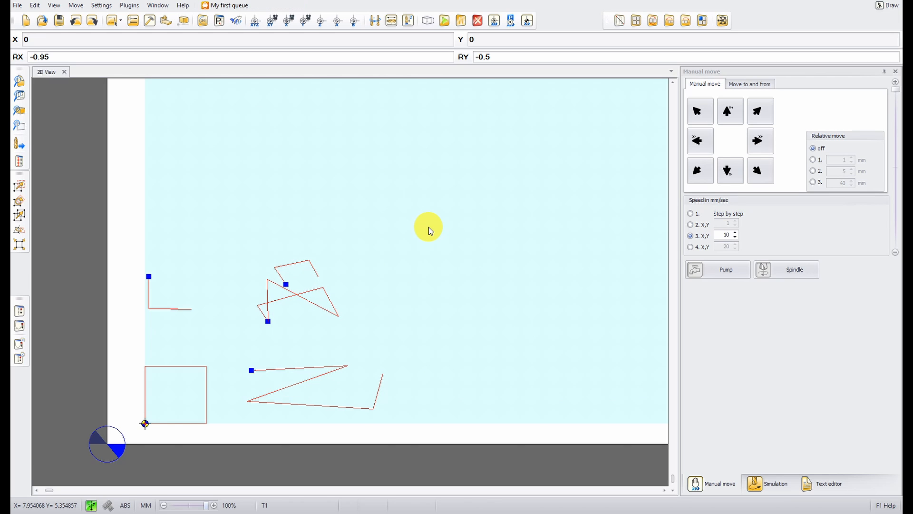
- Load 002_0987.dxf from My first queue and accept its layer import
scroll(429, 227, down, 2)
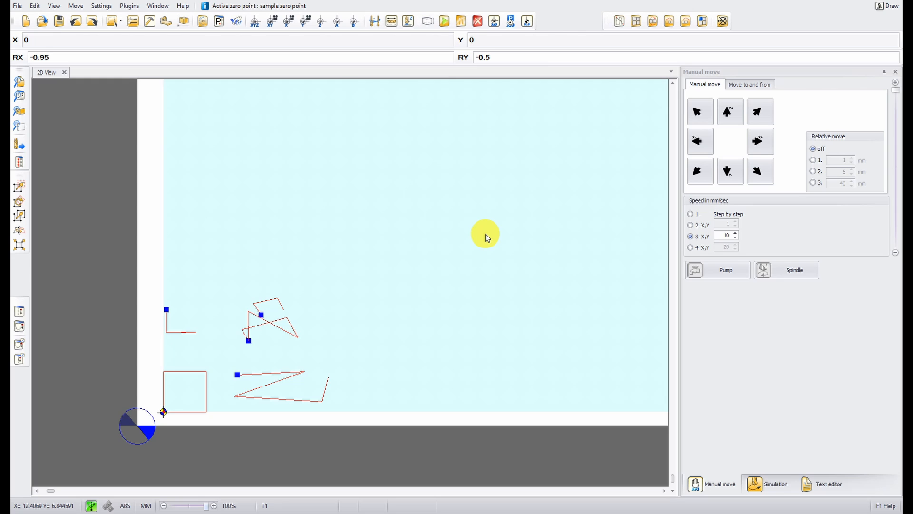
click(245, 6)
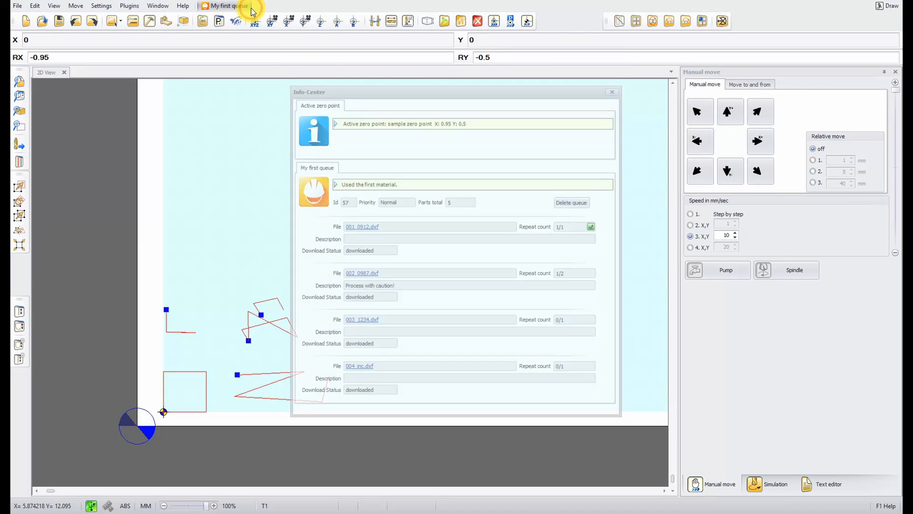
click(361, 273)
click(451, 333)
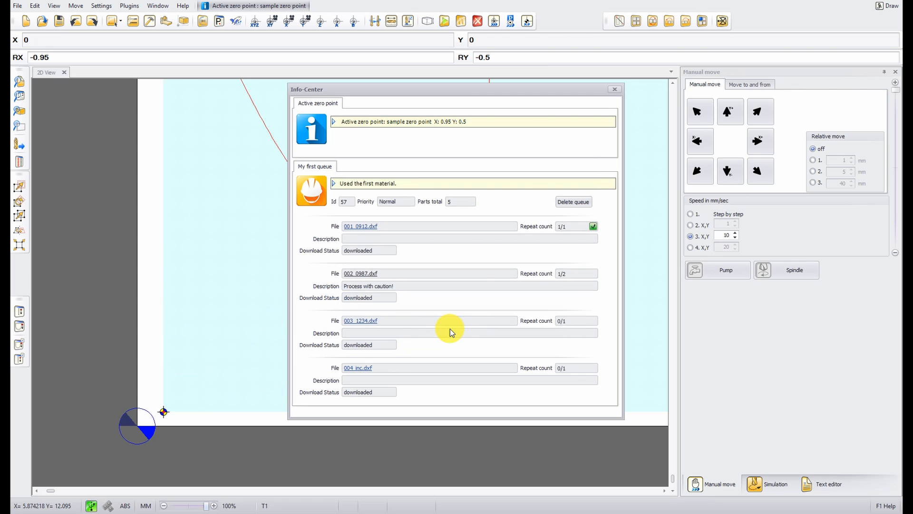
click(614, 89)
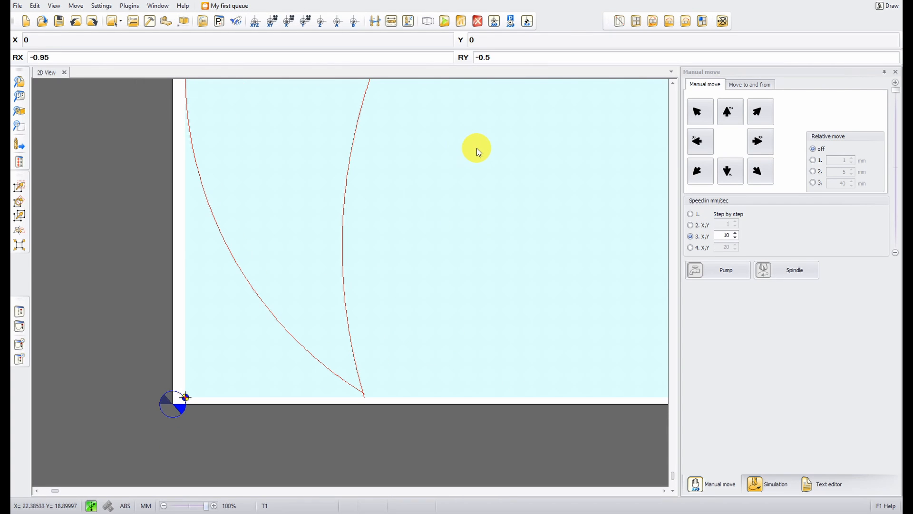
- Start machining the loaded drawing and proceed through the remaining files in the queue
click(443, 20)
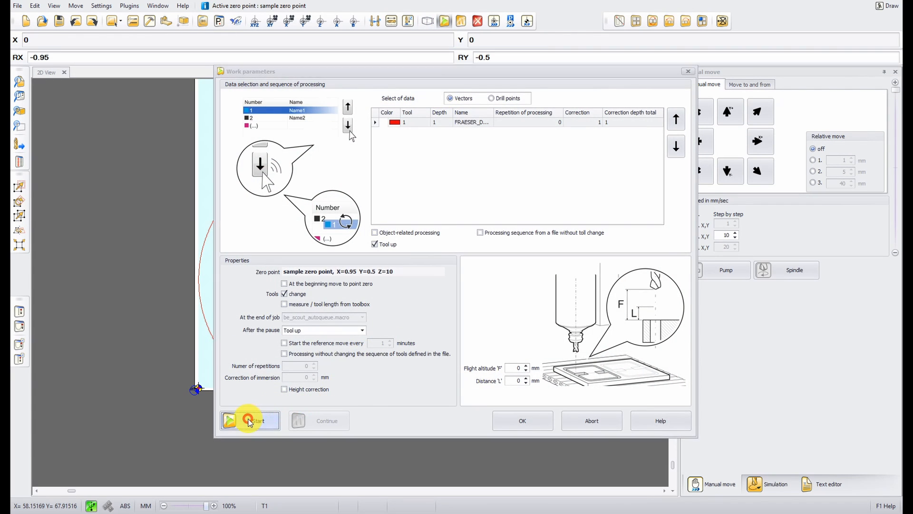
click(245, 418)
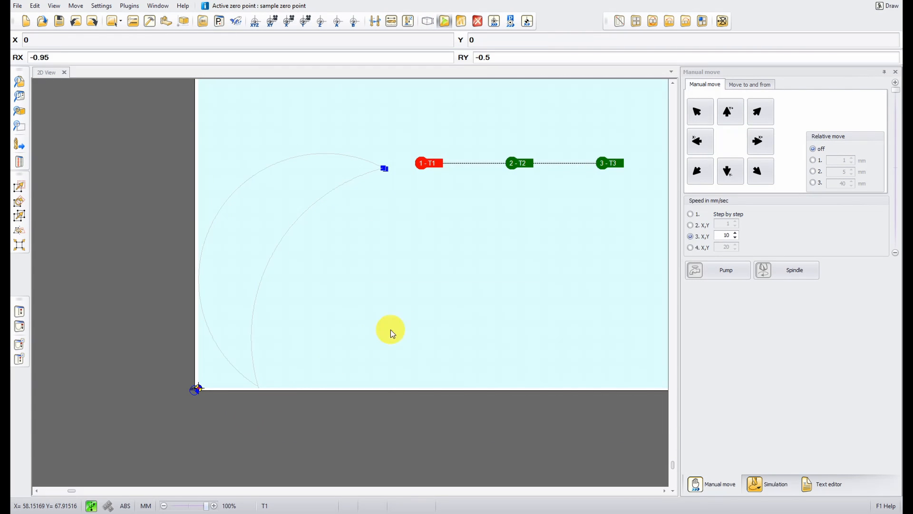
click(435, 321)
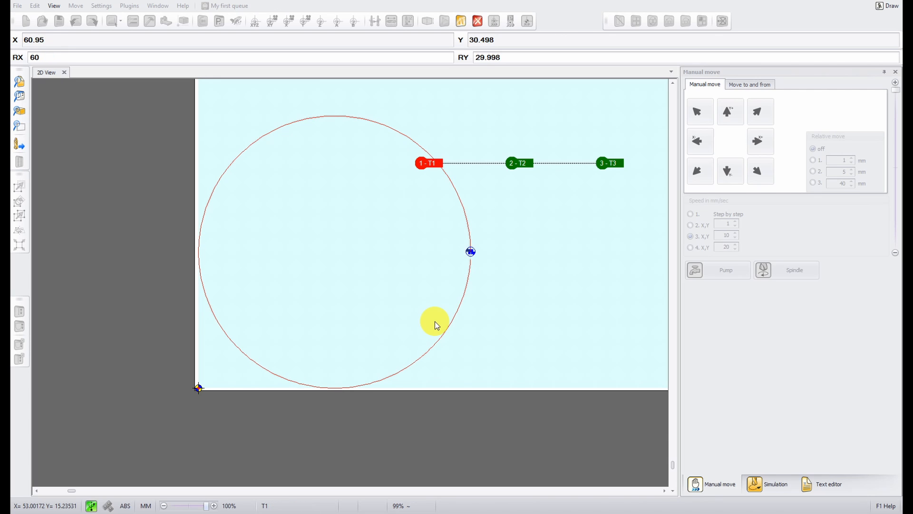
click(435, 321)
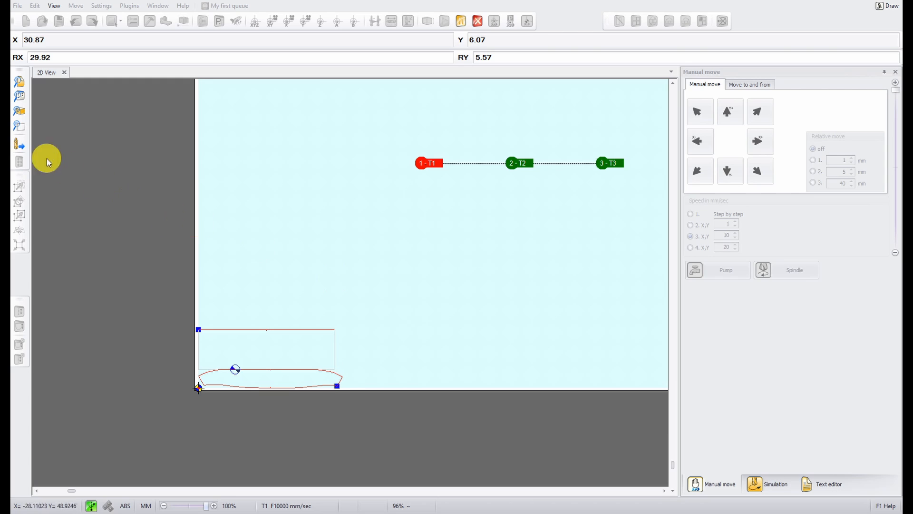
- Check the processing status of My first queue in Scout's remote jobs list and in the cncGraF Info-Center
click(5, 142)
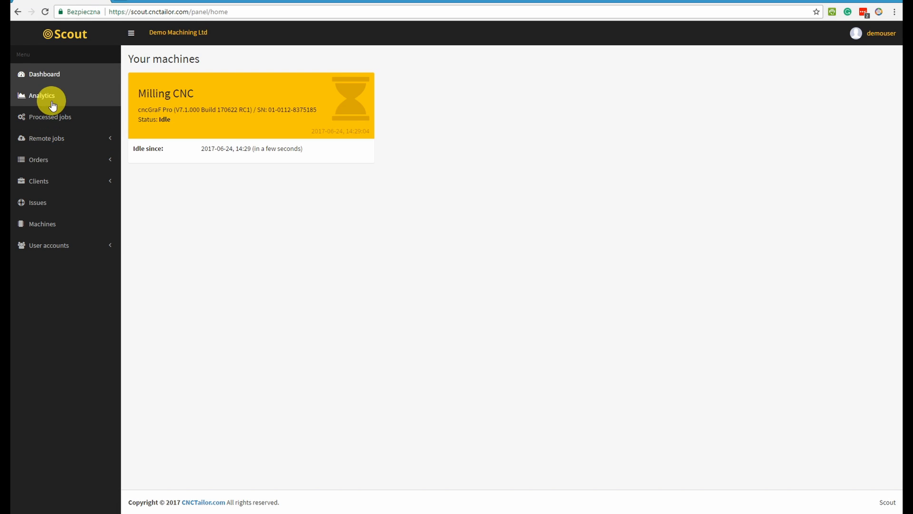
click(46, 138)
click(36, 157)
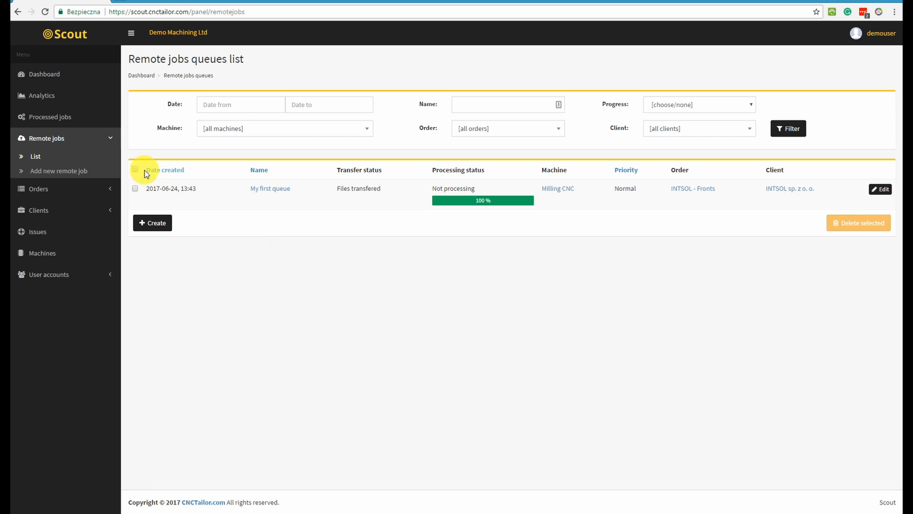
click(269, 190)
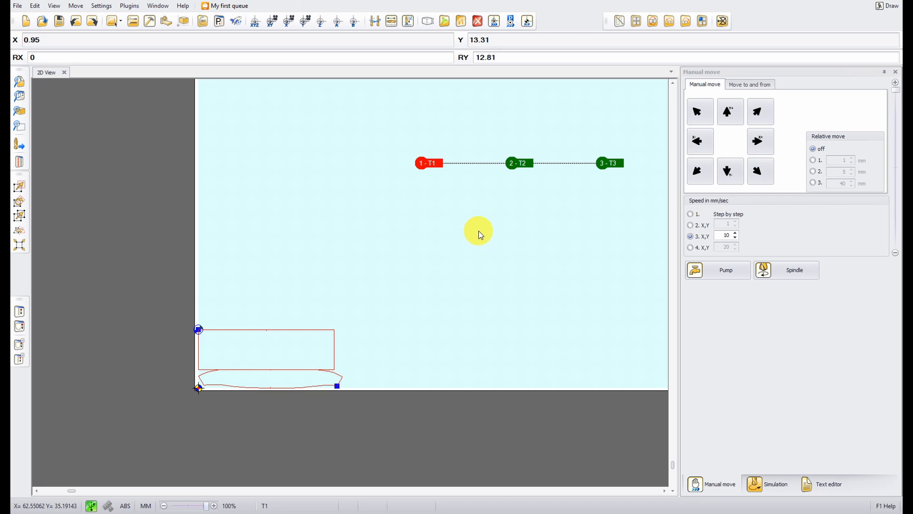
click(227, 6)
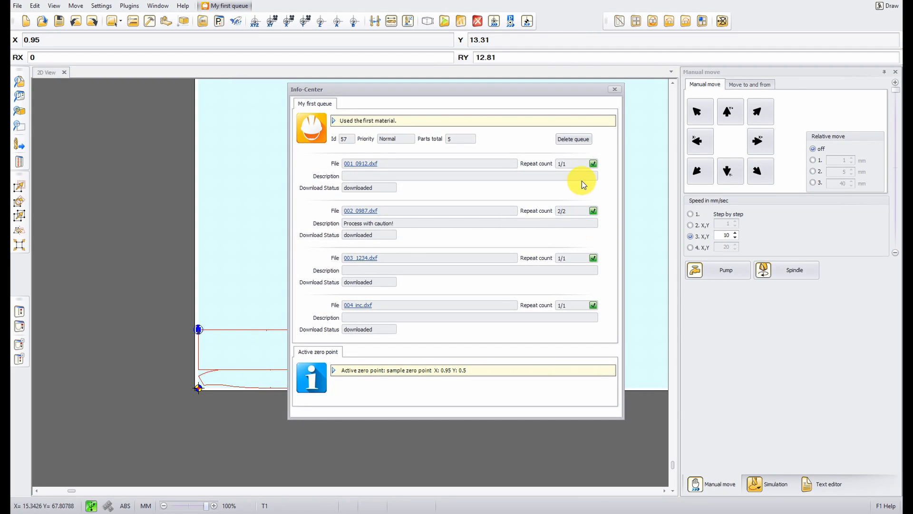
click(612, 90)
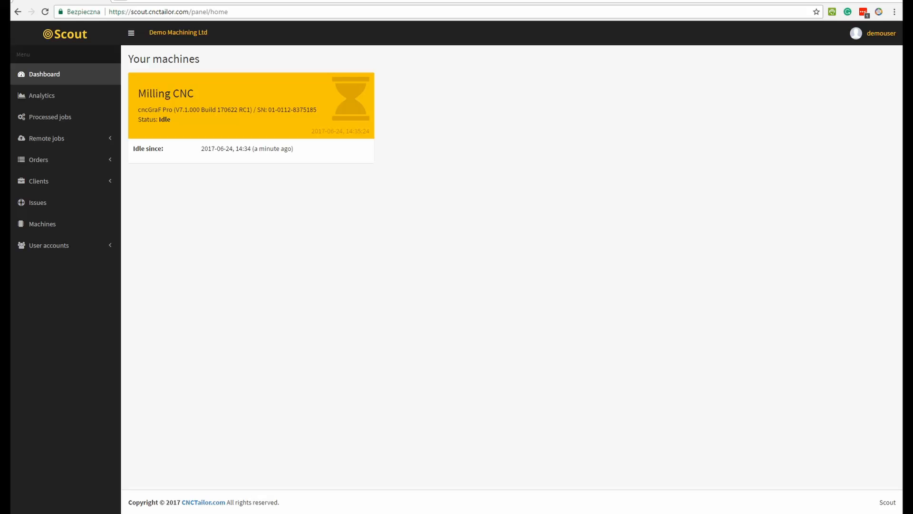
- Switch to the Scout web panel and review the details of My first queue from the remote jobs list
click(52, 138)
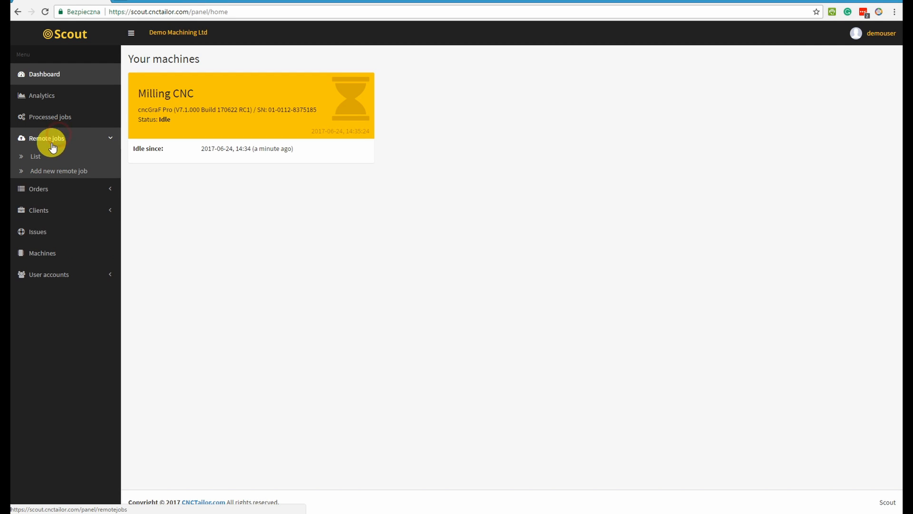
click(38, 158)
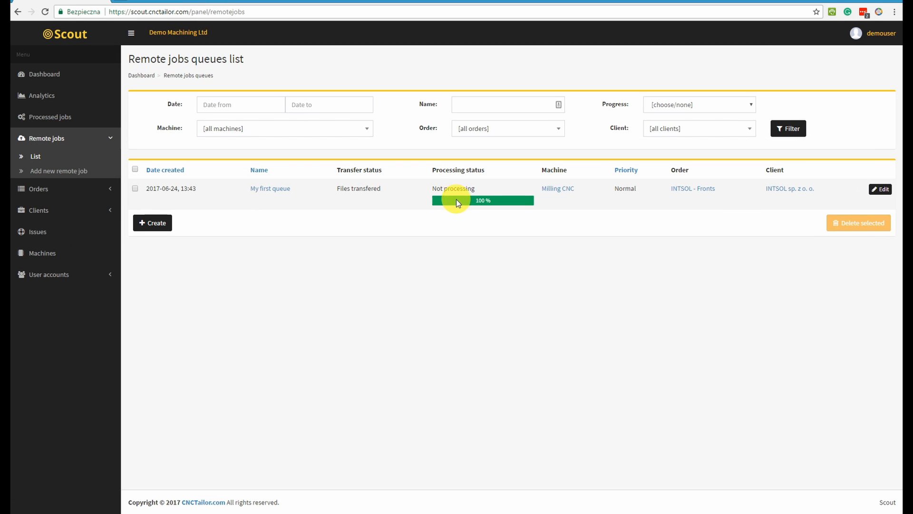
click(278, 193)
drag(221, 182, 364, 193)
click(364, 193)
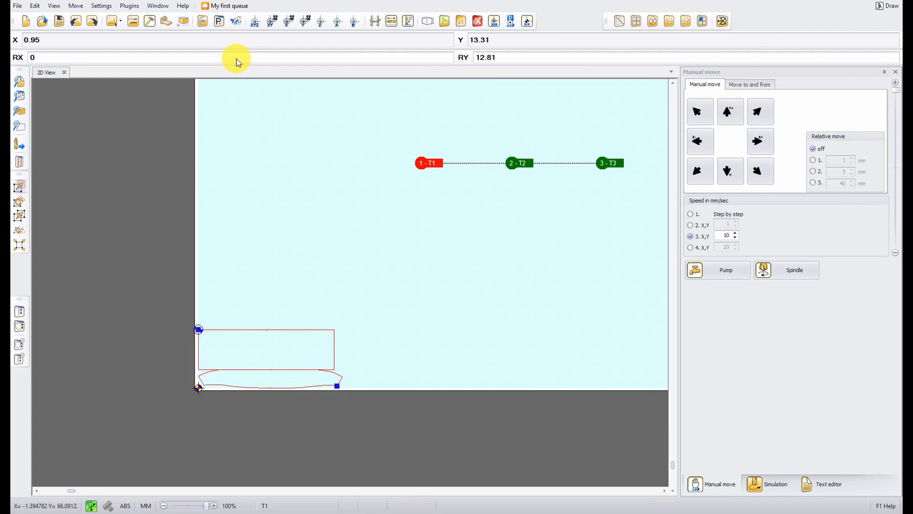
- Delete My first queue from the cncGraF Info-Center, confirm the deletion and close the Info-Center
click(231, 6)
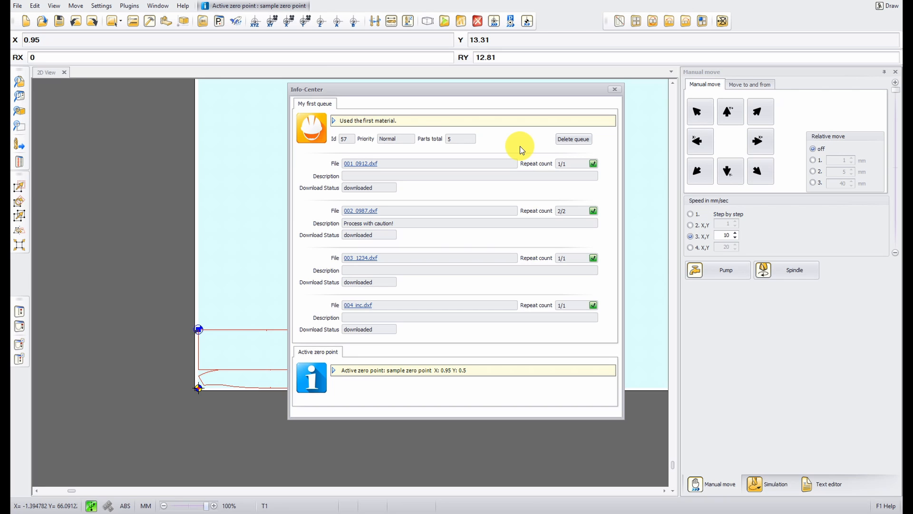
click(573, 139)
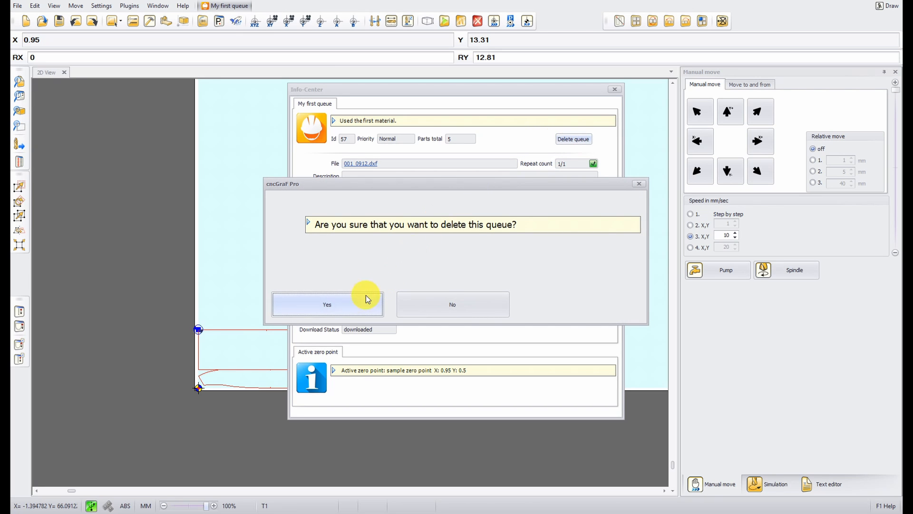
click(351, 301)
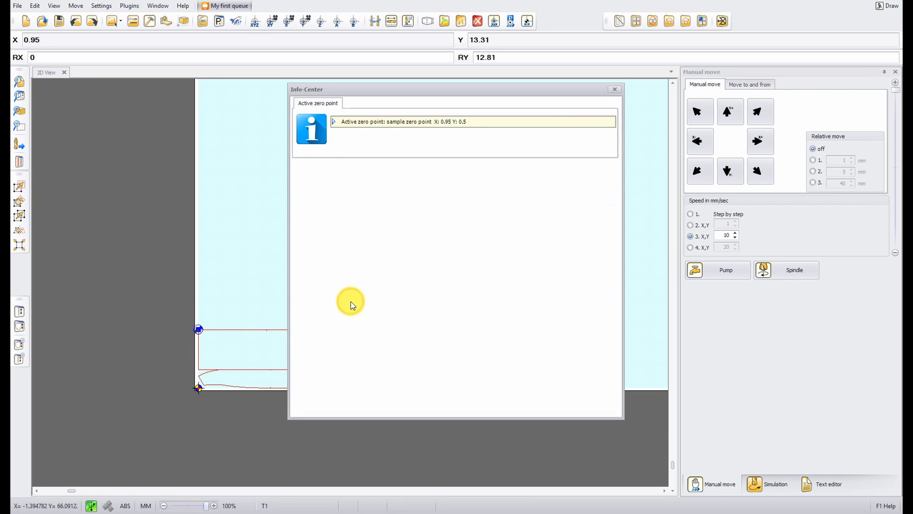
click(615, 89)
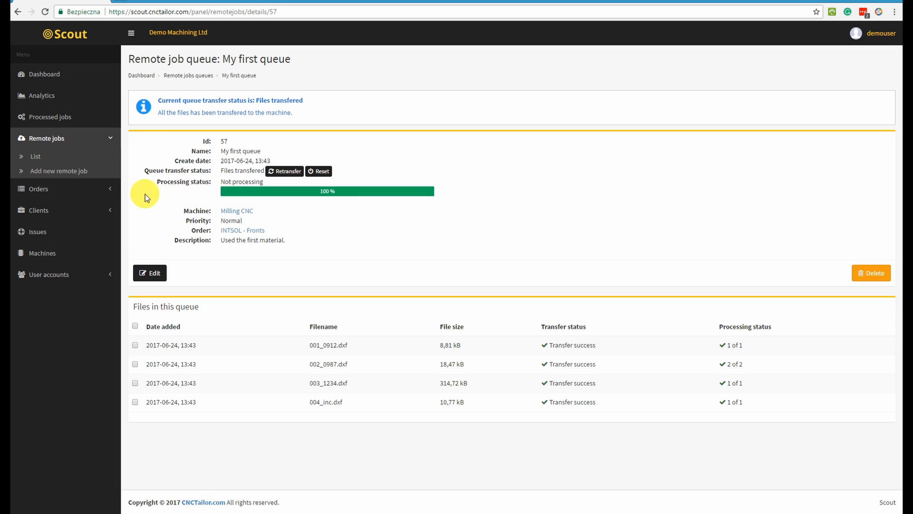
- Switch to the Scout web panel, reopen My first queue from the remote jobs list and examine its details and file statuses
click(39, 156)
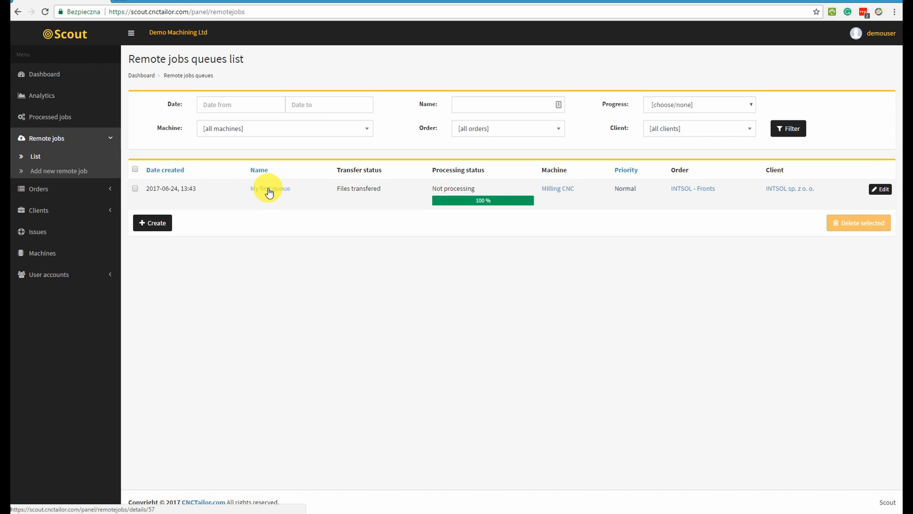
click(270, 190)
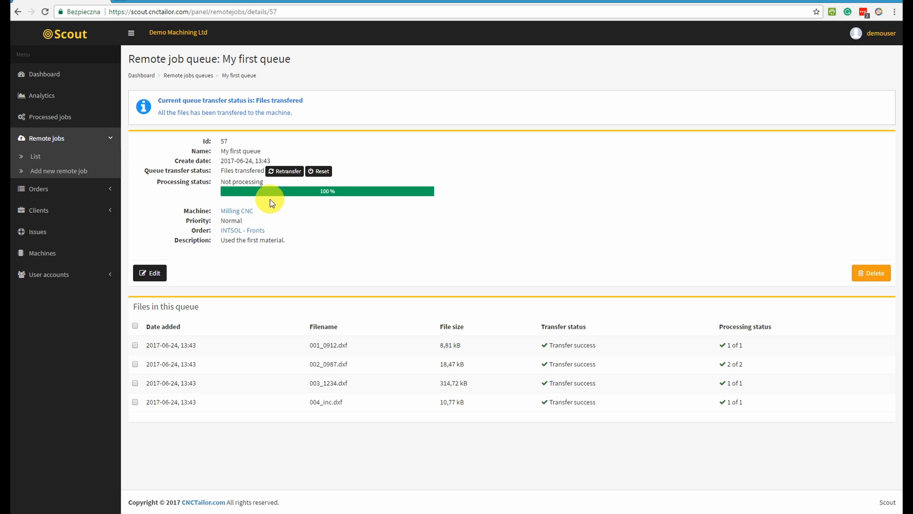
drag(194, 142, 491, 240)
click(491, 240)
drag(437, 307, 641, 413)
click(640, 413)
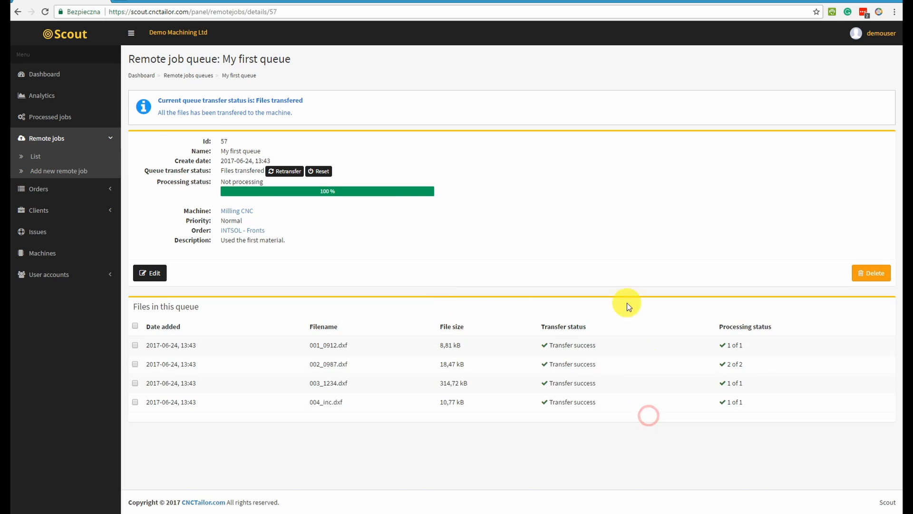